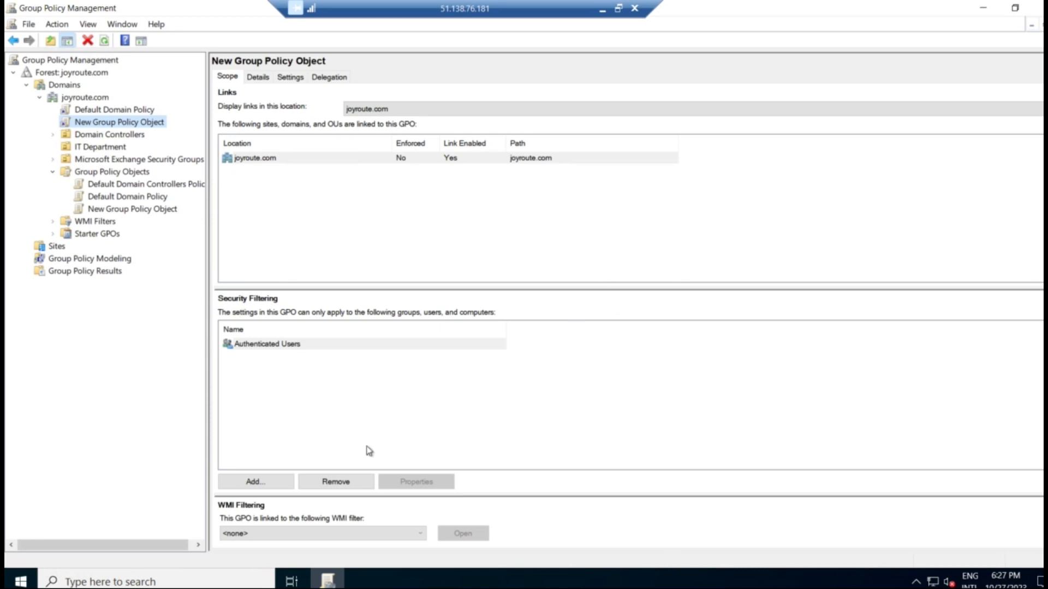
Open the Windows search panel over Group Policy Management from the taskbar.
click(183, 583)
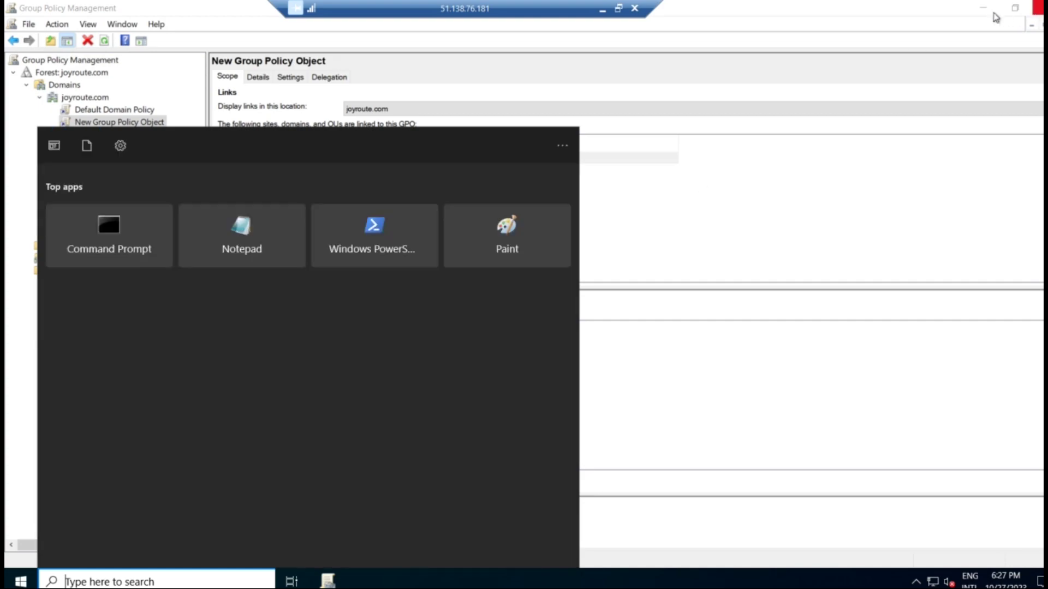
Minimize GPMC, find Server Manager by searching 'ser', and launch Group Policy Management from its Tools.
click(983, 9)
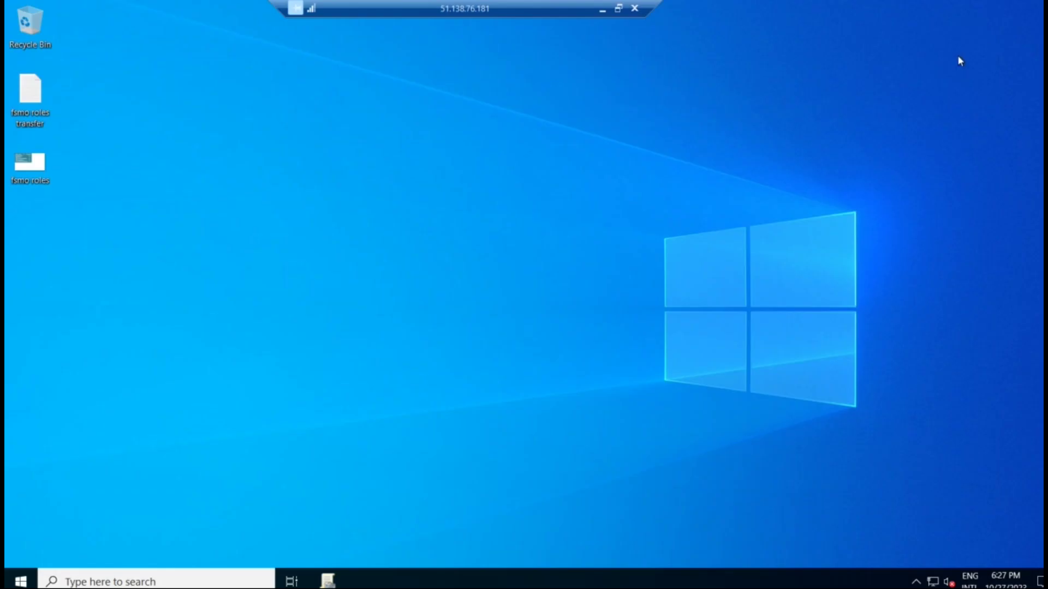
click(86, 582)
text(ser)
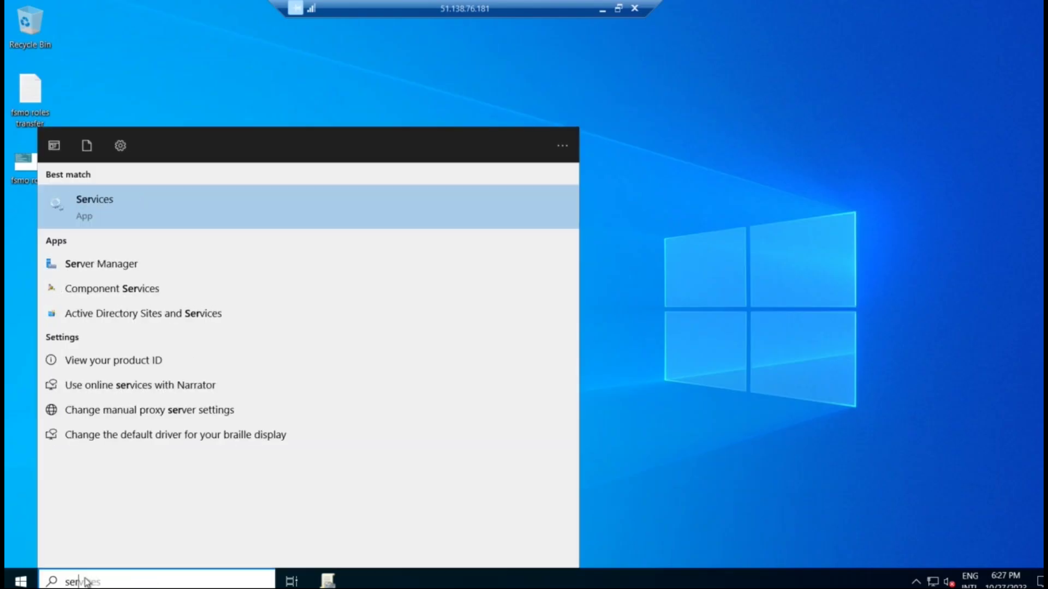
click(147, 274)
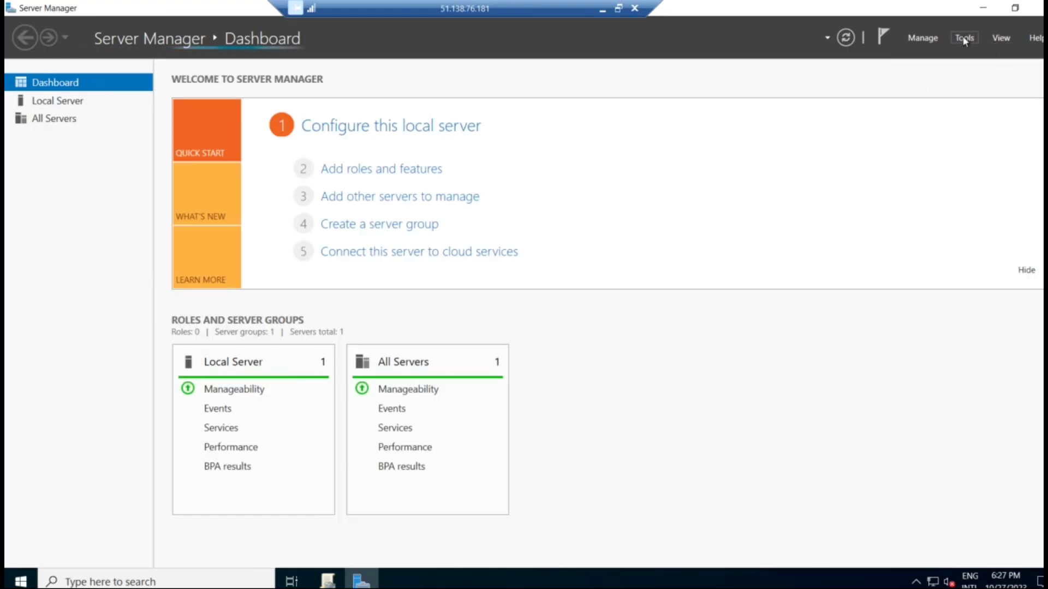
click(975, 38)
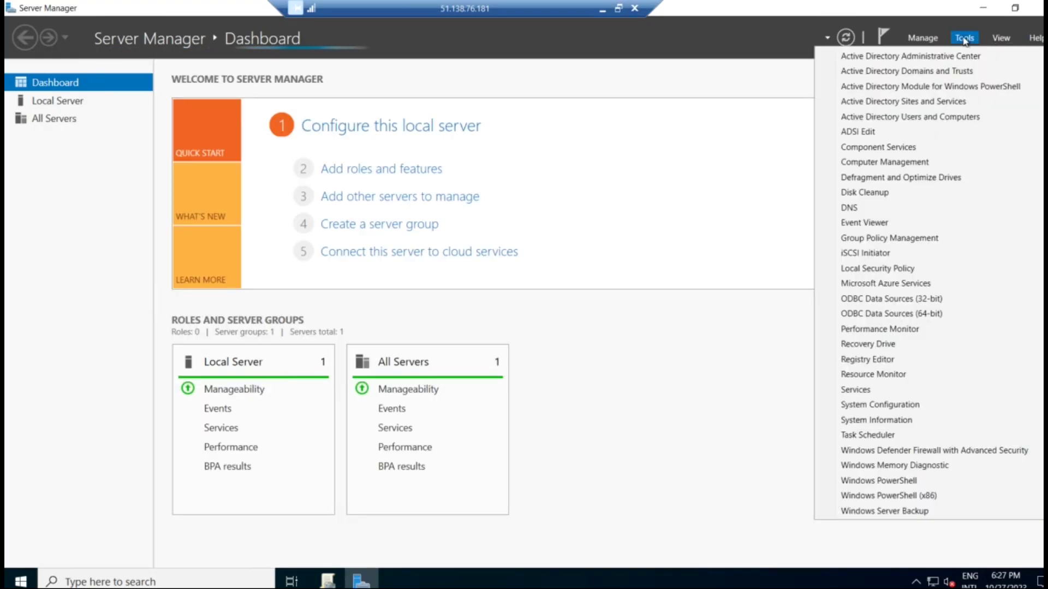
click(919, 238)
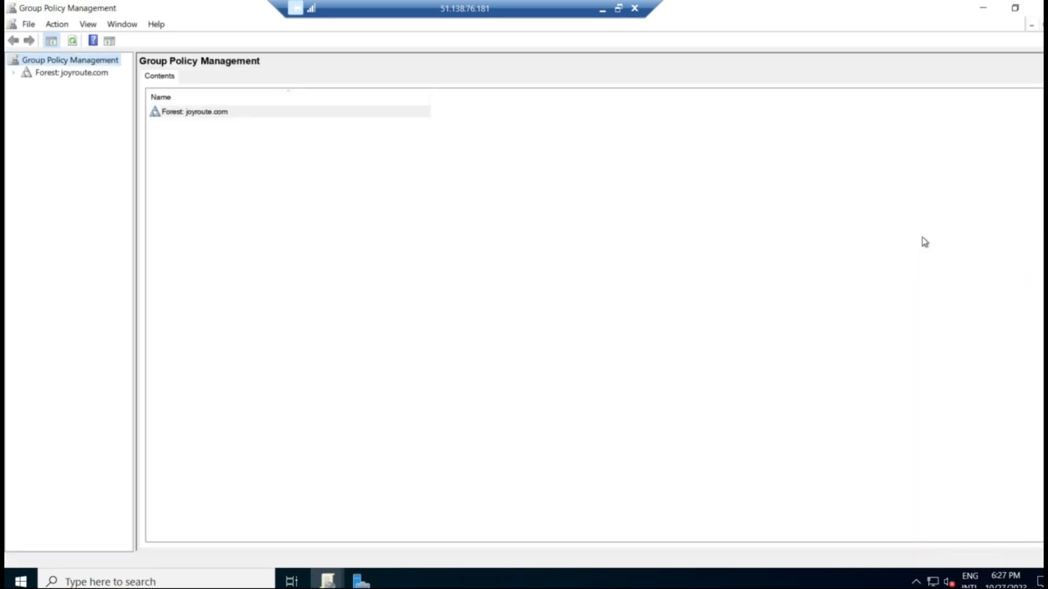
Dismiss the gpmc.msc Run prompt and return to the original Group Policy Management window.
key(super+r)
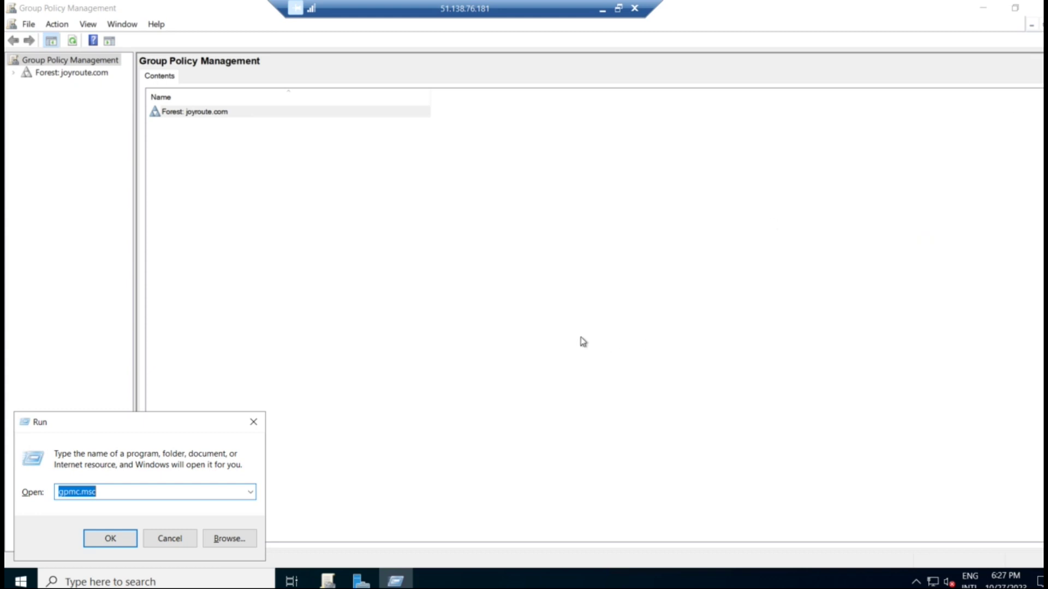
key(Escape)
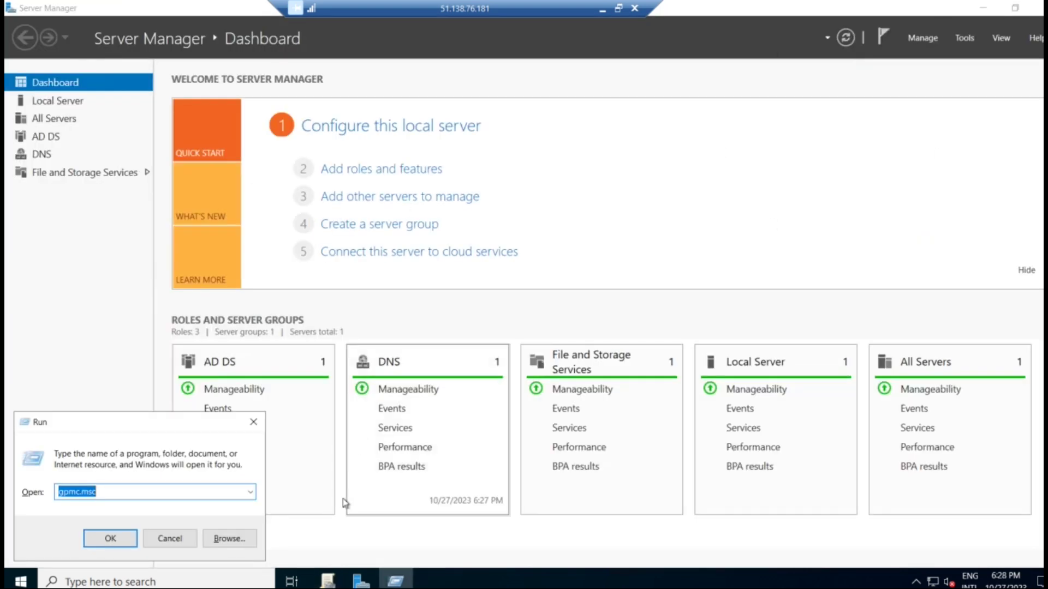
key(Return)
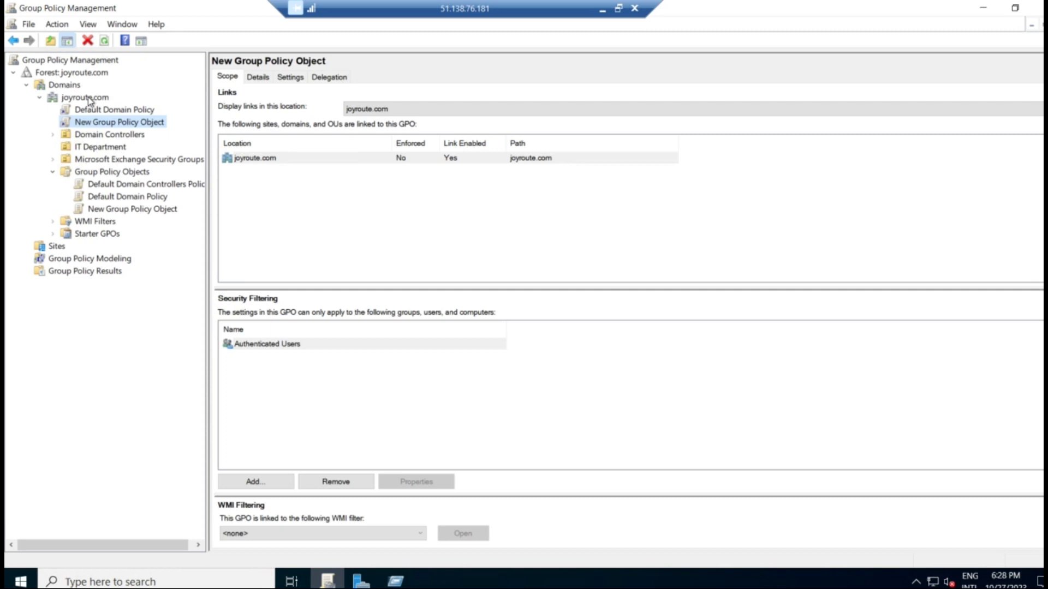
Create a GPO named 'Disallow control panel access' linked to the joyroute.com domain.
click(89, 99)
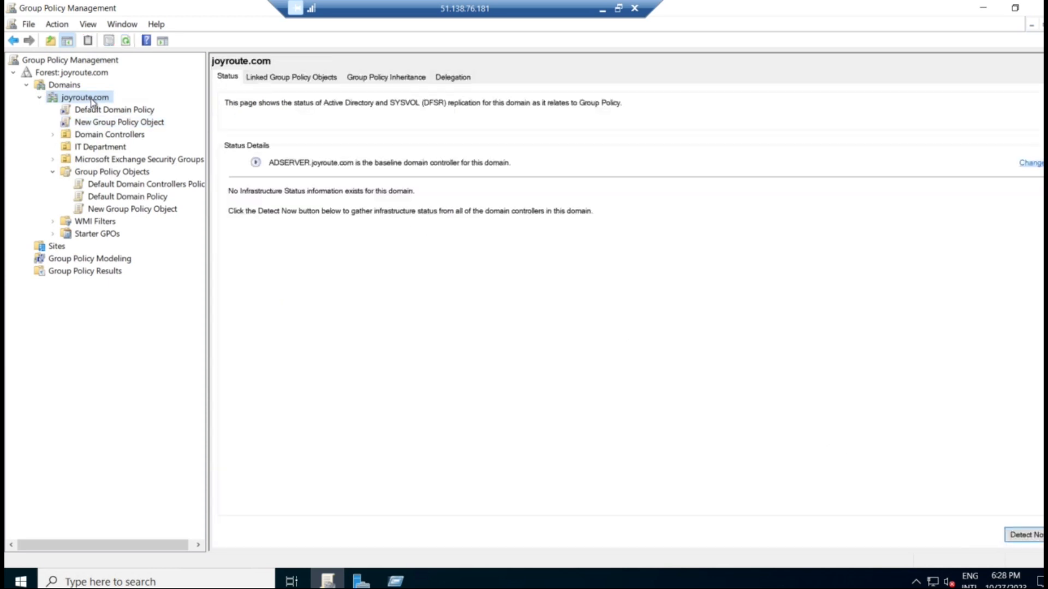
right_click(90, 100)
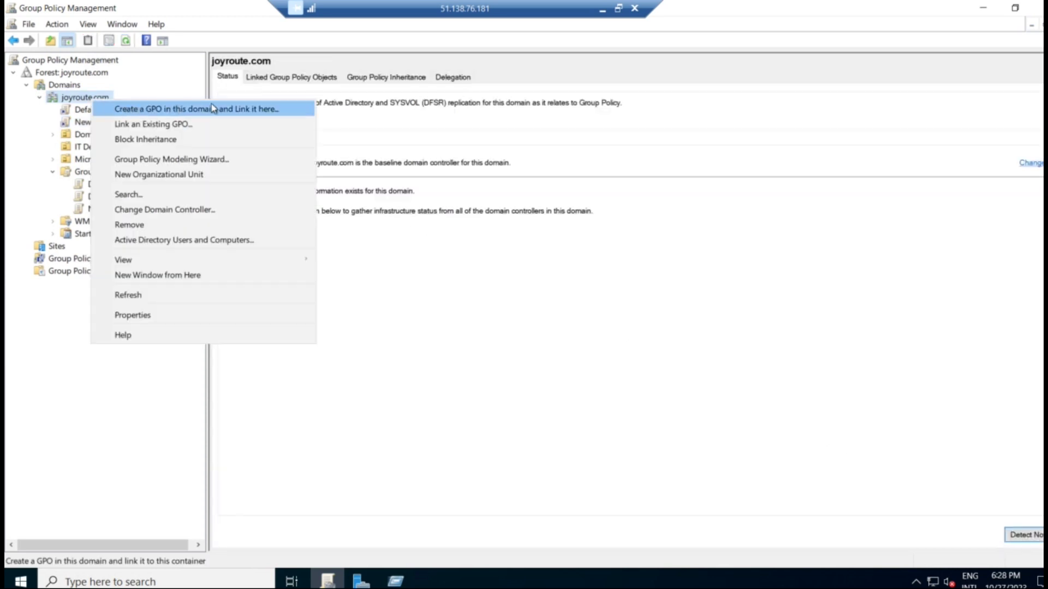
click(242, 109)
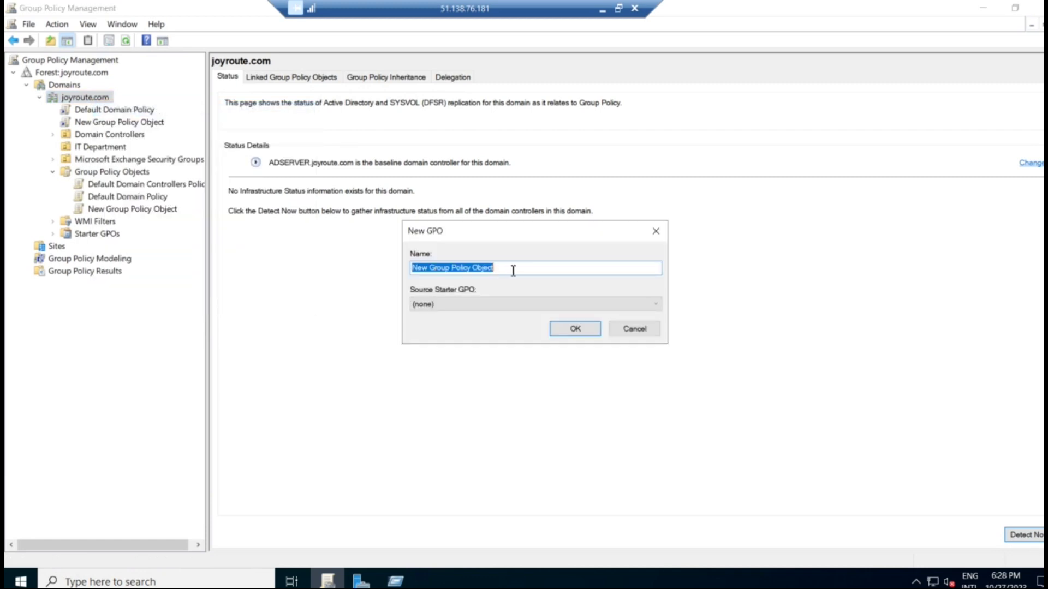
text(Dis)
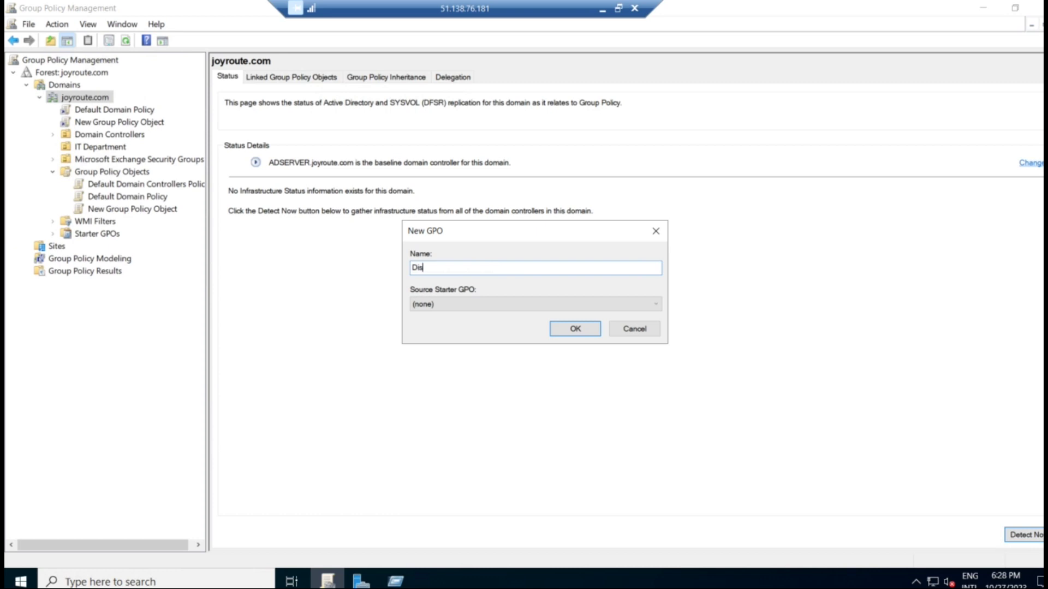
text(allow control panel access)
click(576, 330)
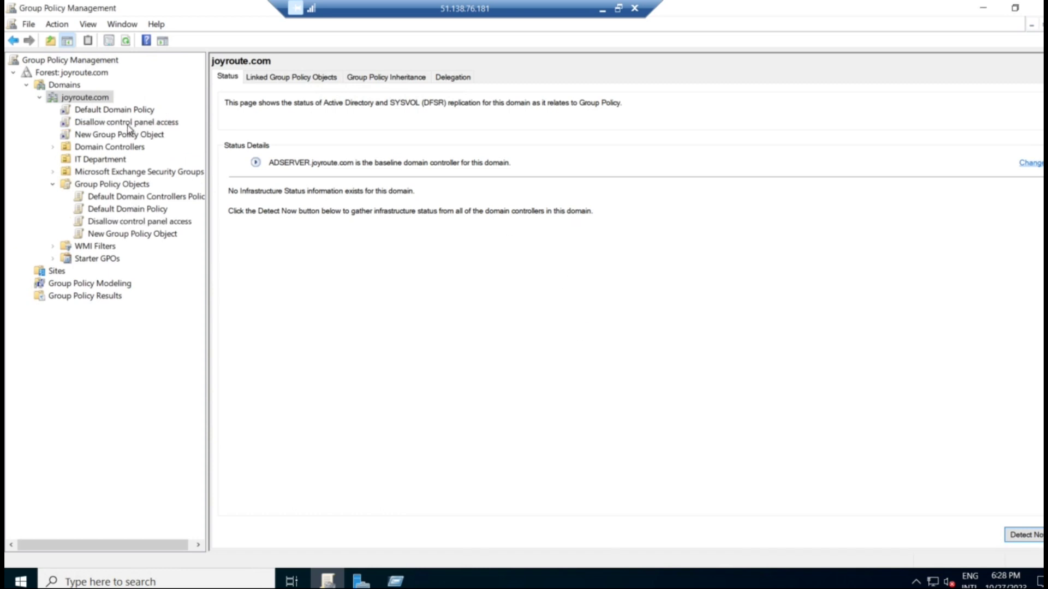
Open the new GPO link under joyroute.com for editing.
click(129, 126)
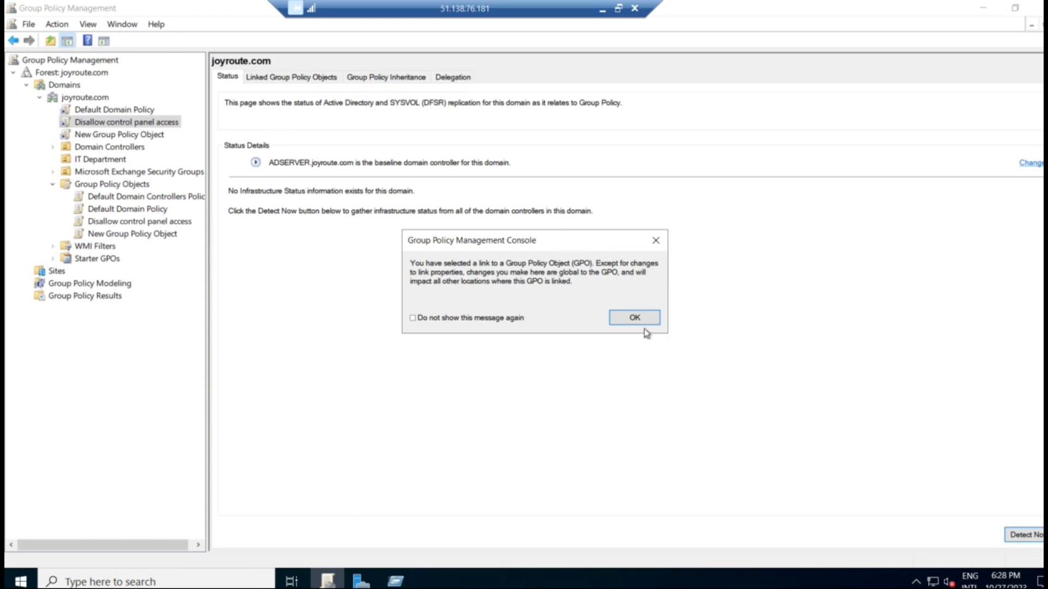
click(634, 319)
right_click(97, 123)
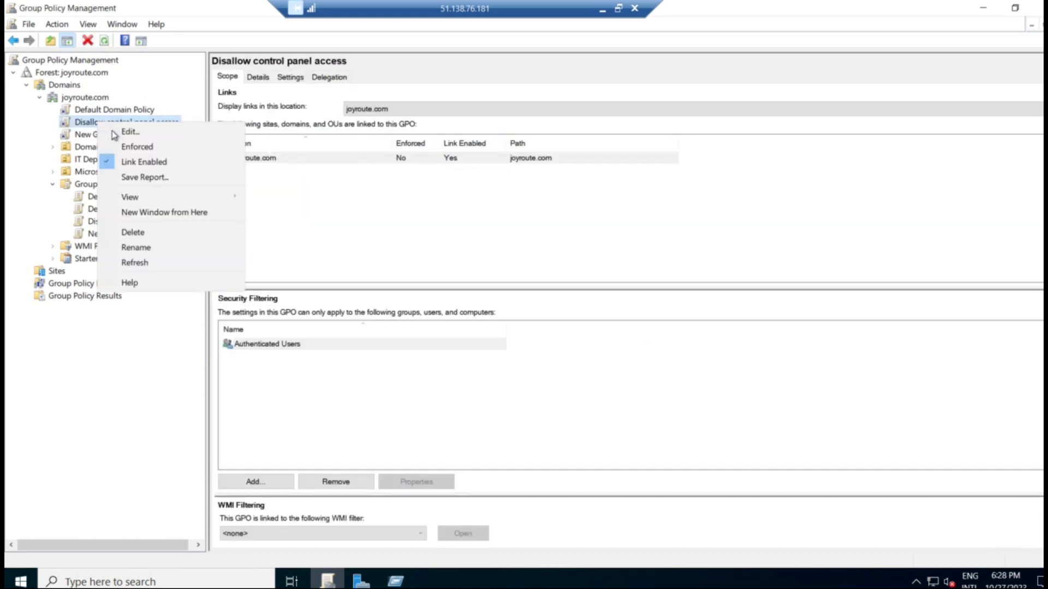
click(134, 133)
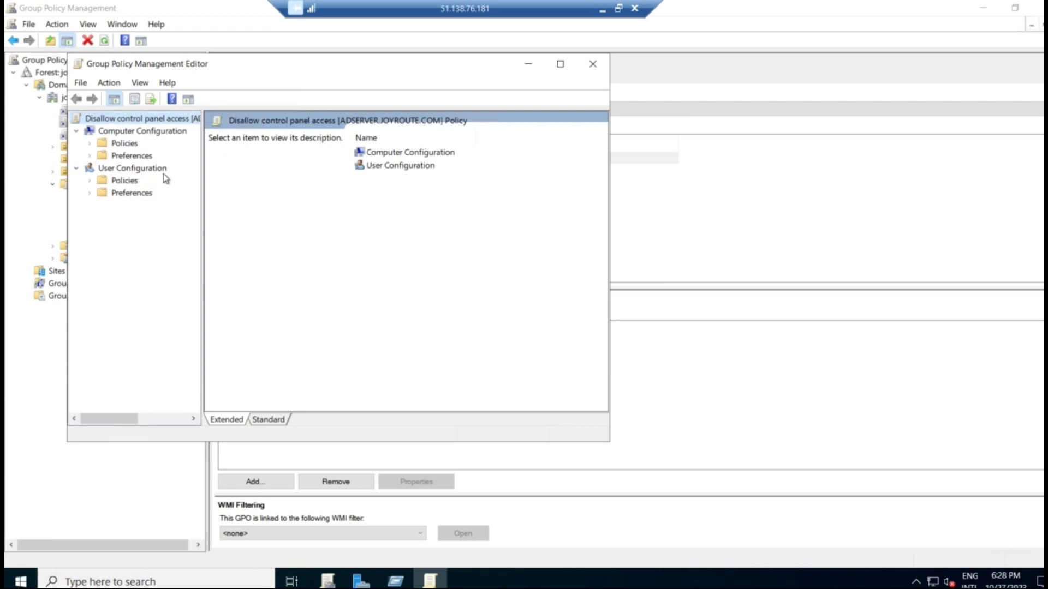
Navigate to User Configuration > Policies > Administrative Templates > Control Panel and select 'Prohibit access to Control Panel and PC settings'.
click(76, 168)
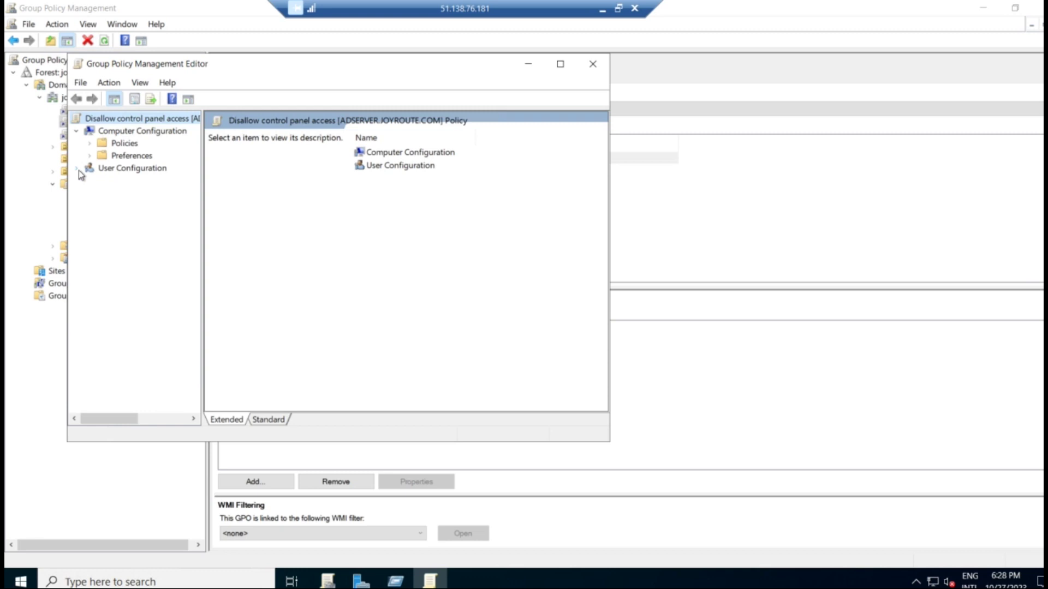
click(77, 169)
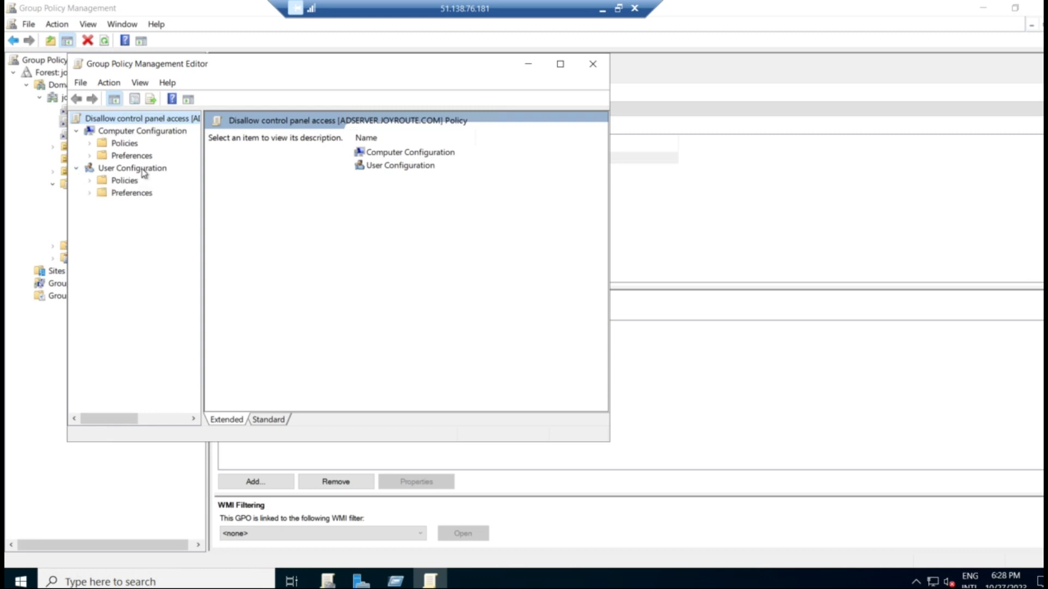
click(89, 181)
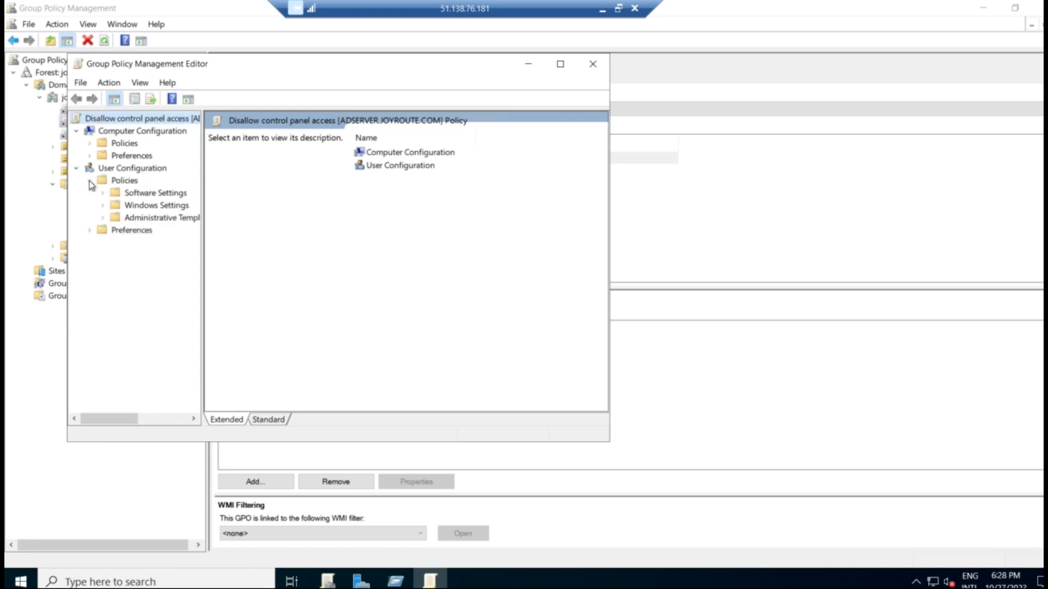
click(157, 219)
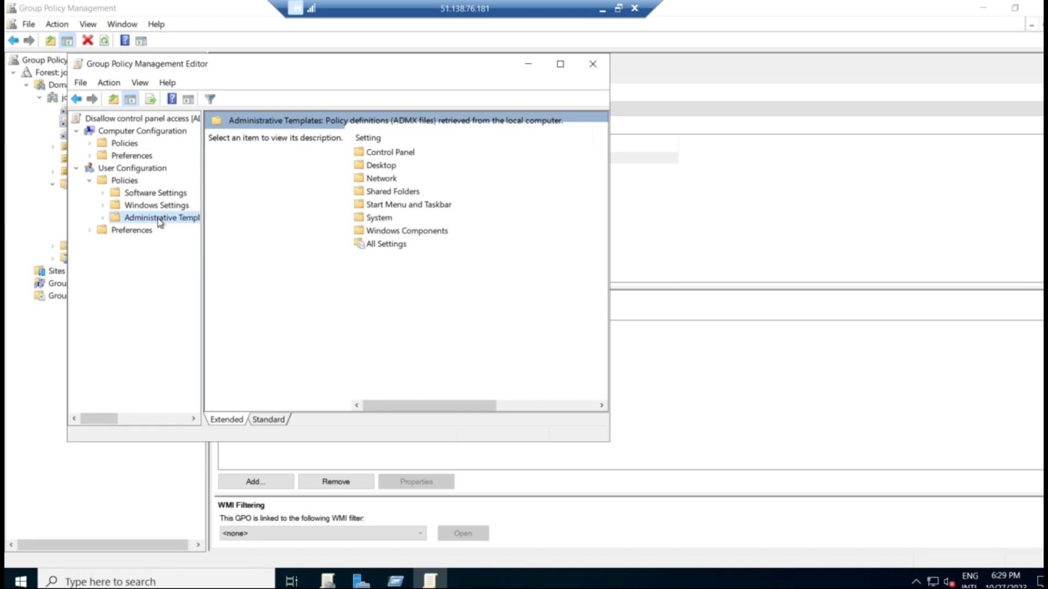
double_click(405, 155)
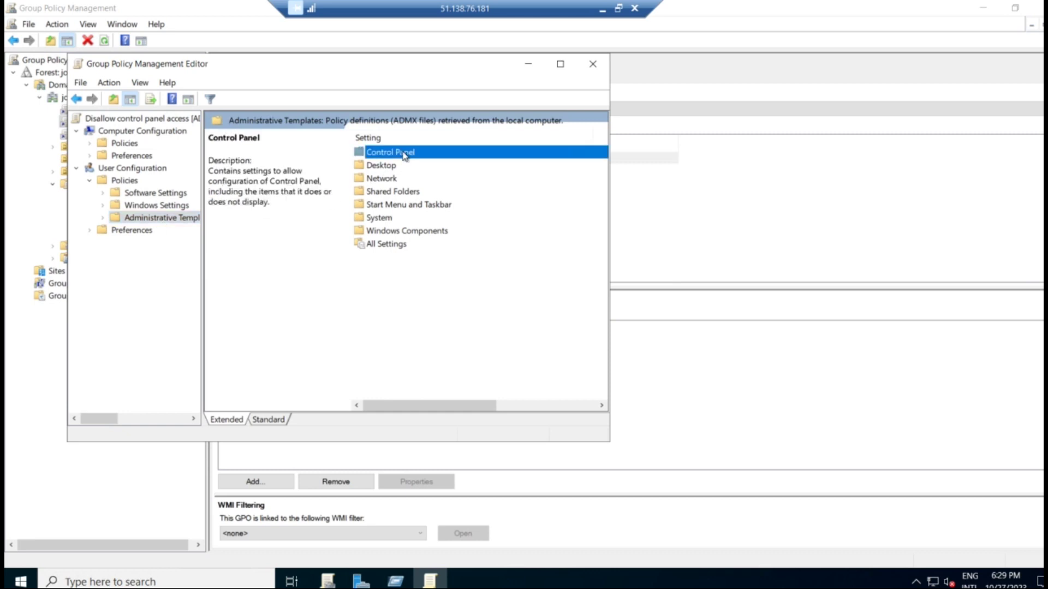
click(560, 64)
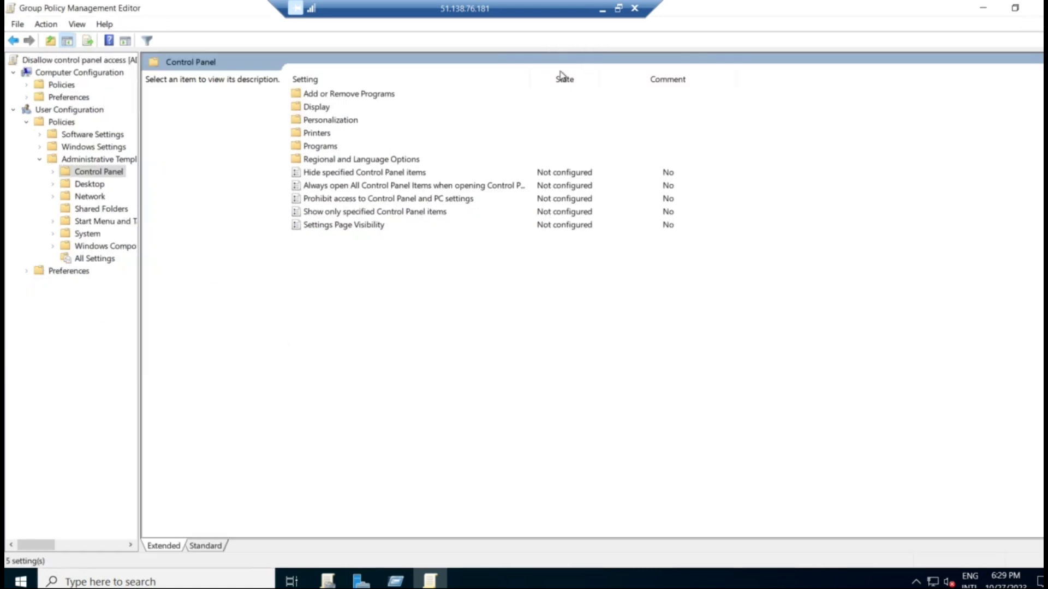
click(395, 199)
Set 'Prohibit access to Control Panel and PC settings' to Enabled and apply it.
double_click(395, 200)
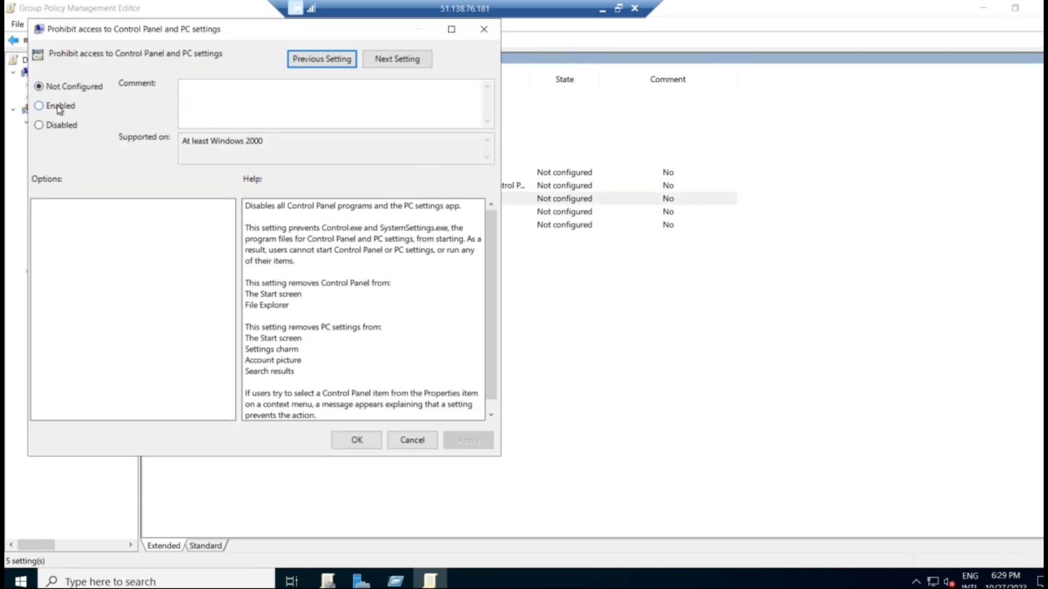
click(60, 107)
click(470, 440)
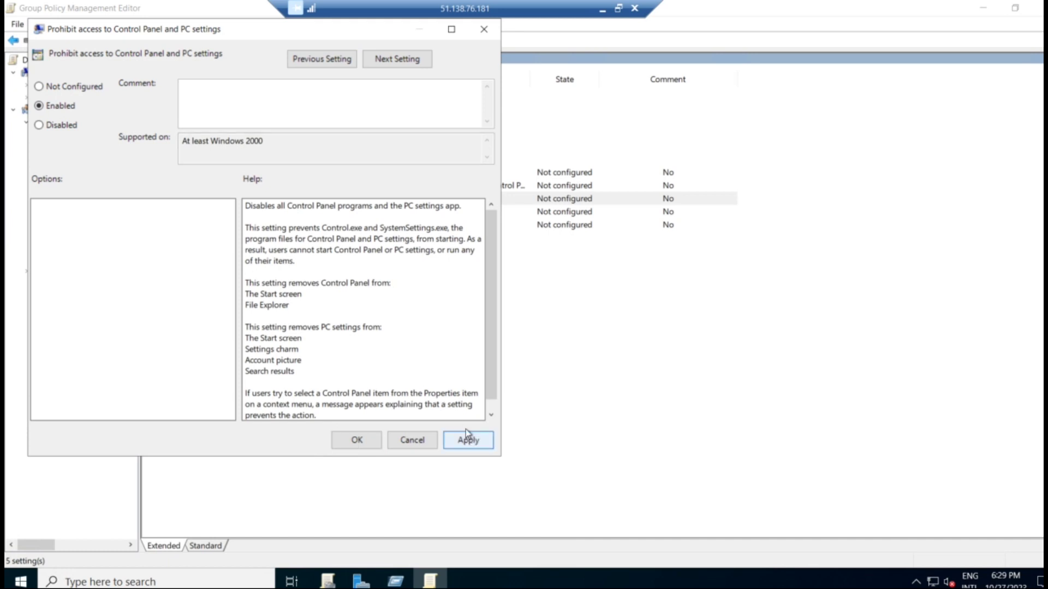
click(355, 439)
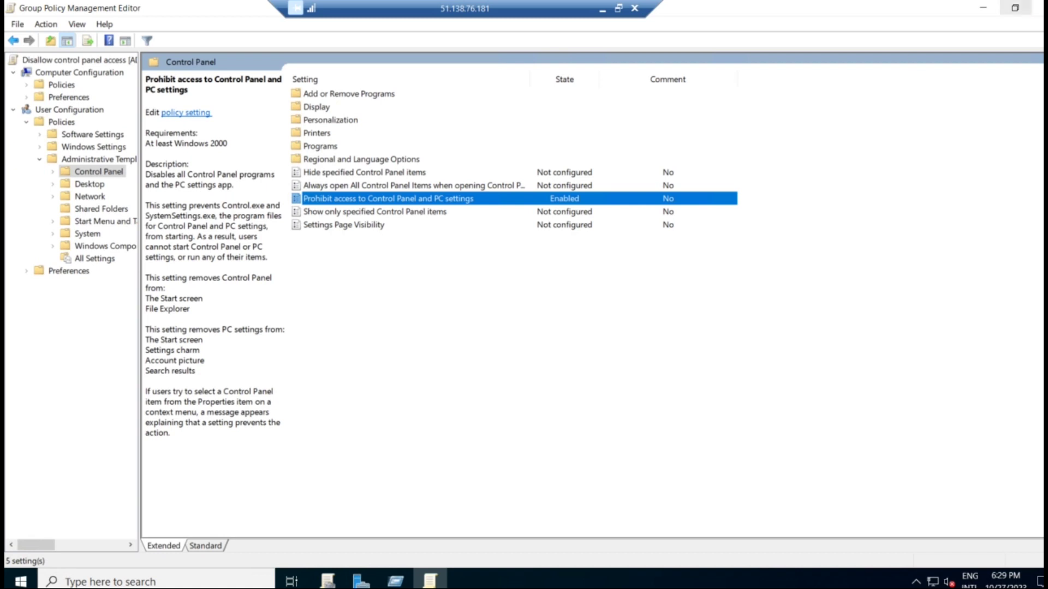
Close the policy editor, check the GPO's joyroute.com link, and leave the server session.
click(1039, 7)
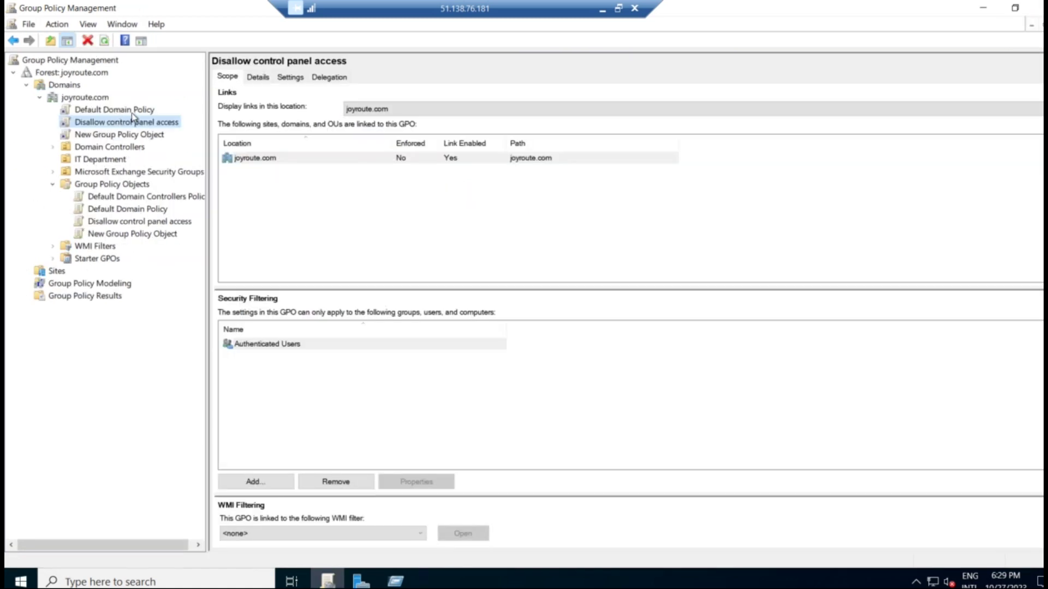
click(409, 200)
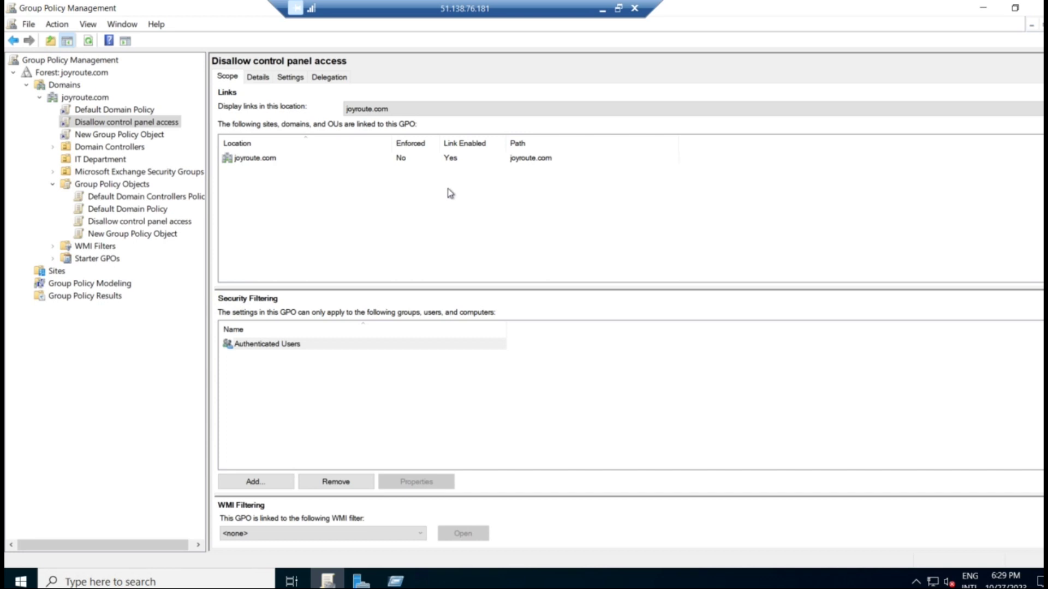
click(602, 10)
Switch to the client's remote session and launch Command Prompt with cmd.
mouse_move(485, 577)
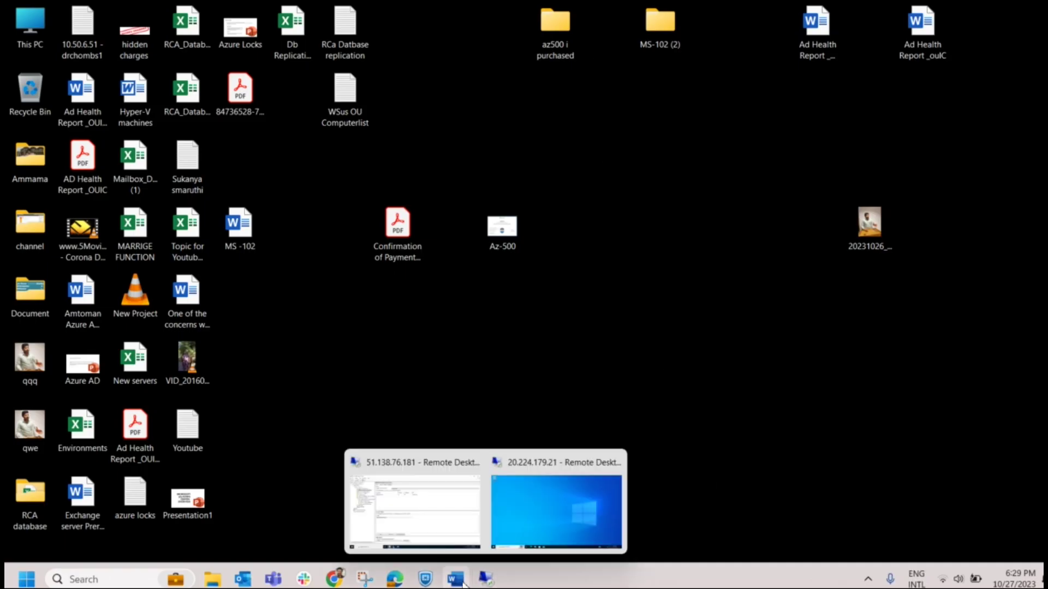
click(563, 493)
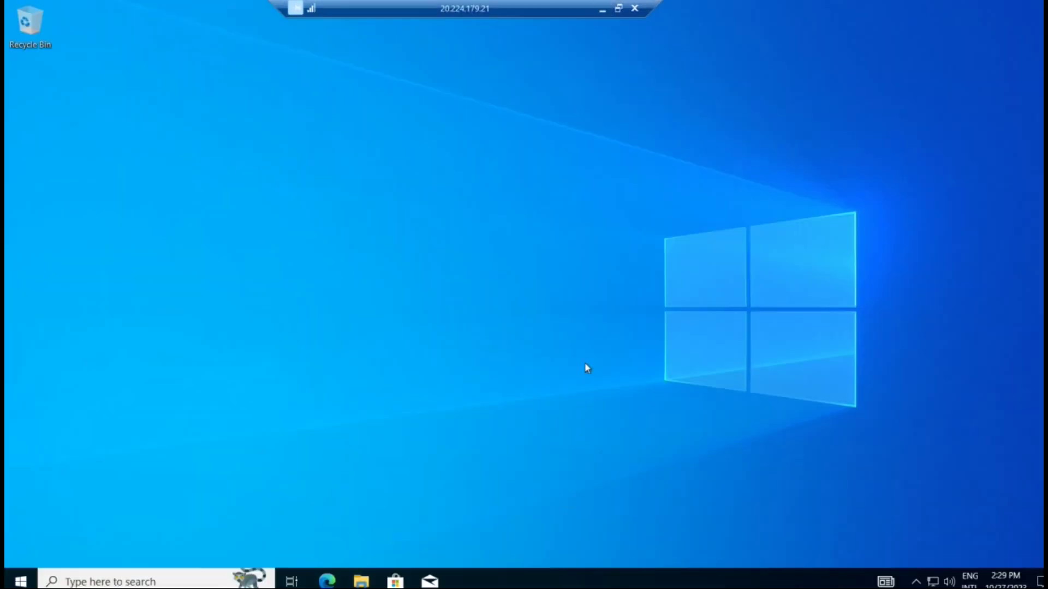
key(super+r)
text(cmd)
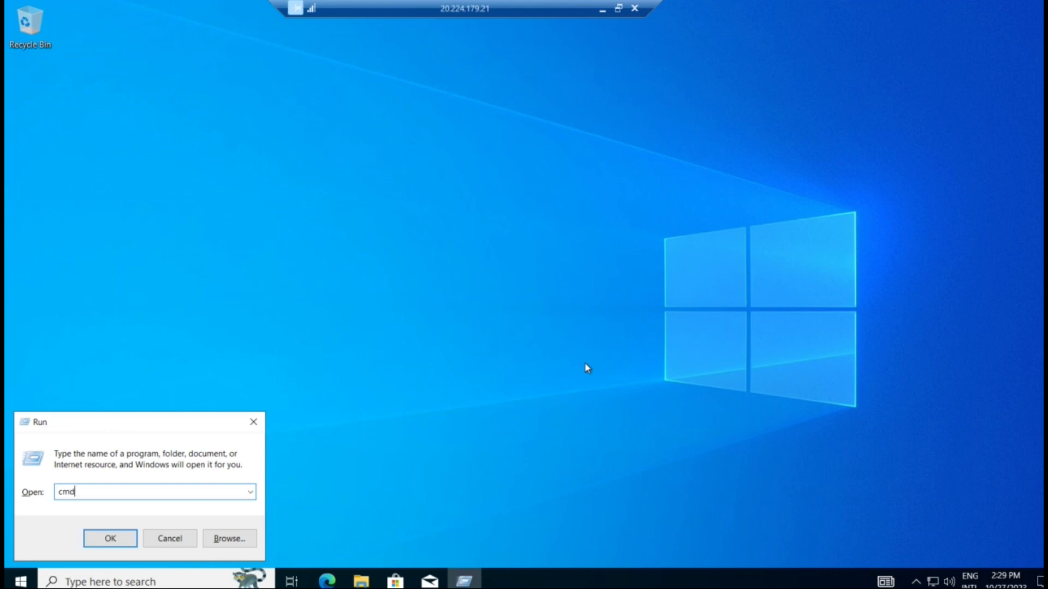
key(Return)
Run whoami to confirm the signed-in joyroute domain user.
text(whoami)
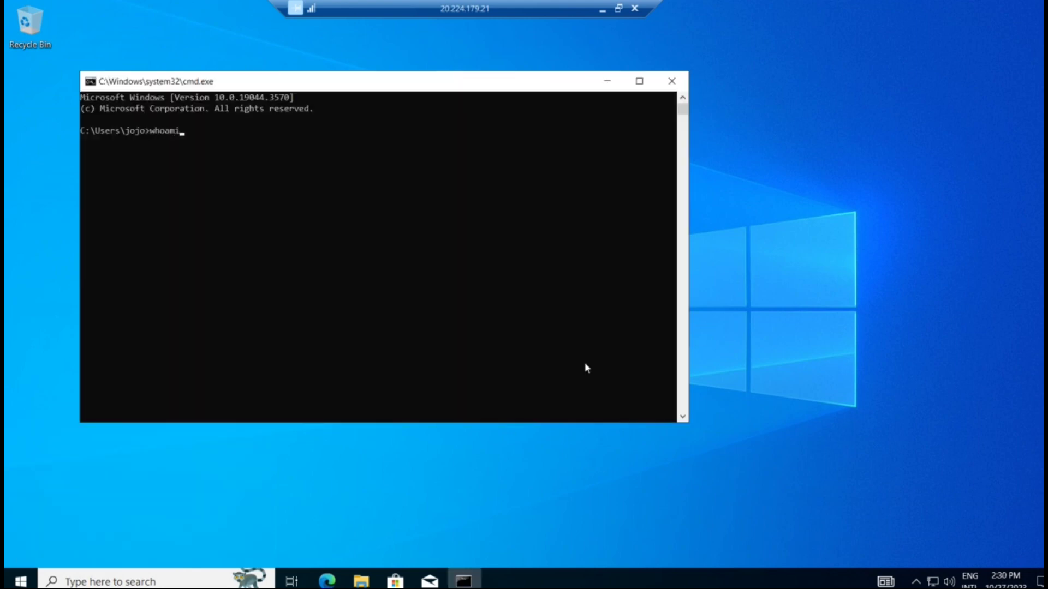
key(Return)
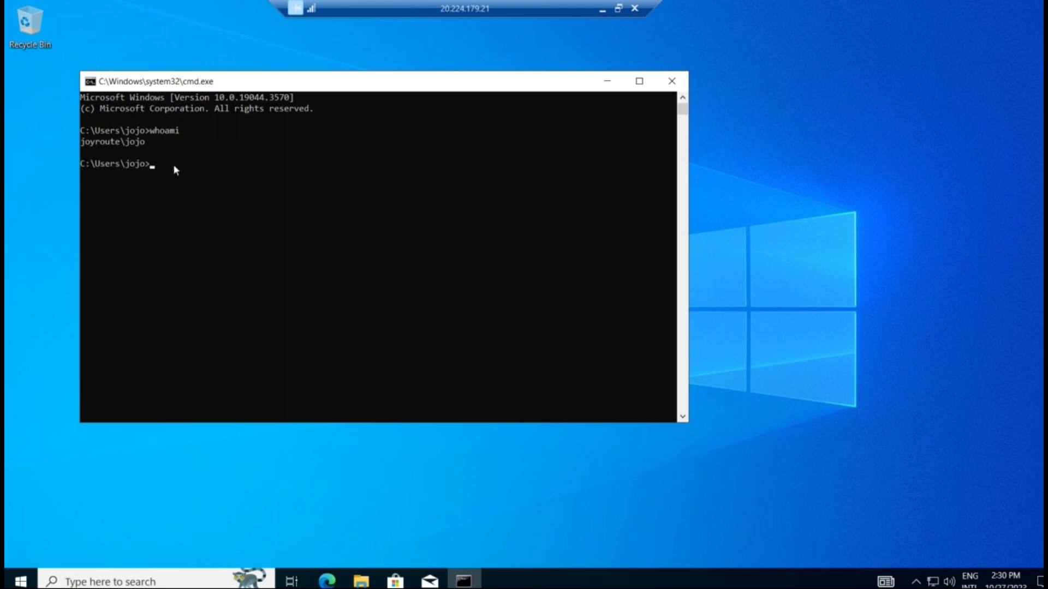
mouse_move(146, 146)
mouse_down()
mouse_move(76, 142)
mouse_move(150, 150)
mouse_up()
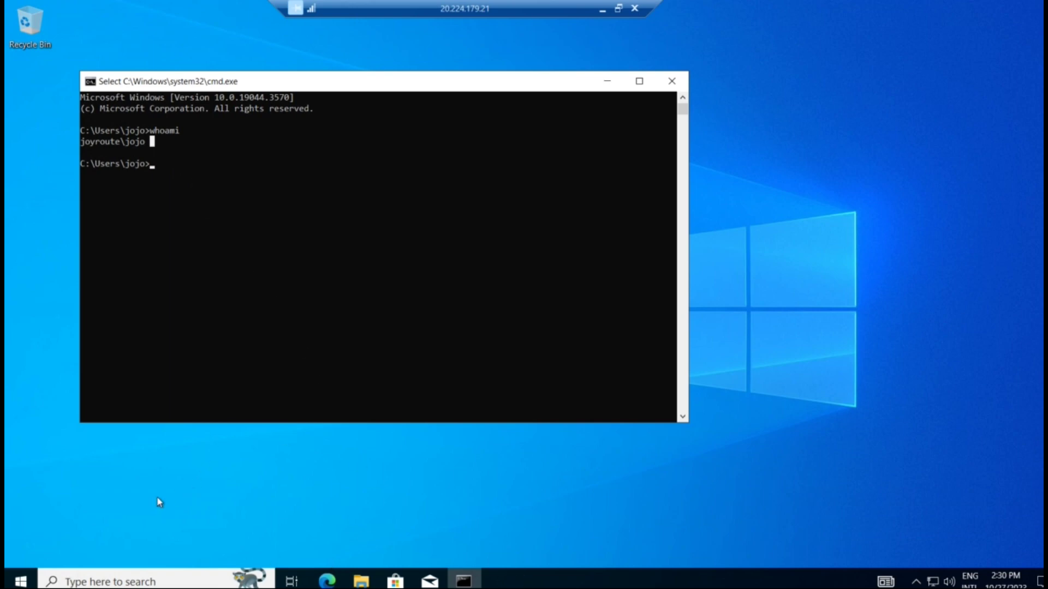
click(173, 579)
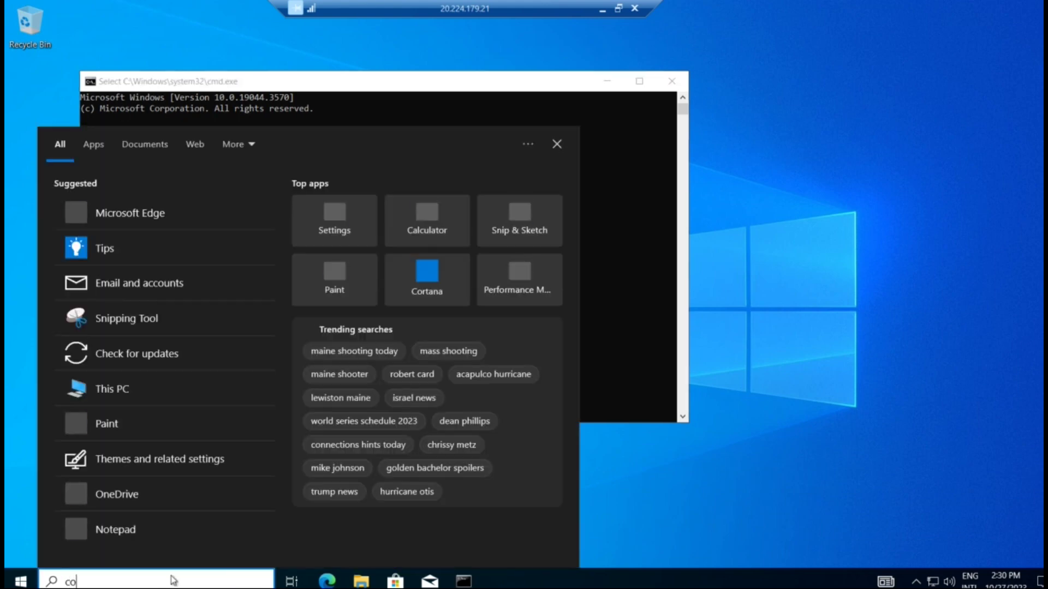
text(con)
key(Return)
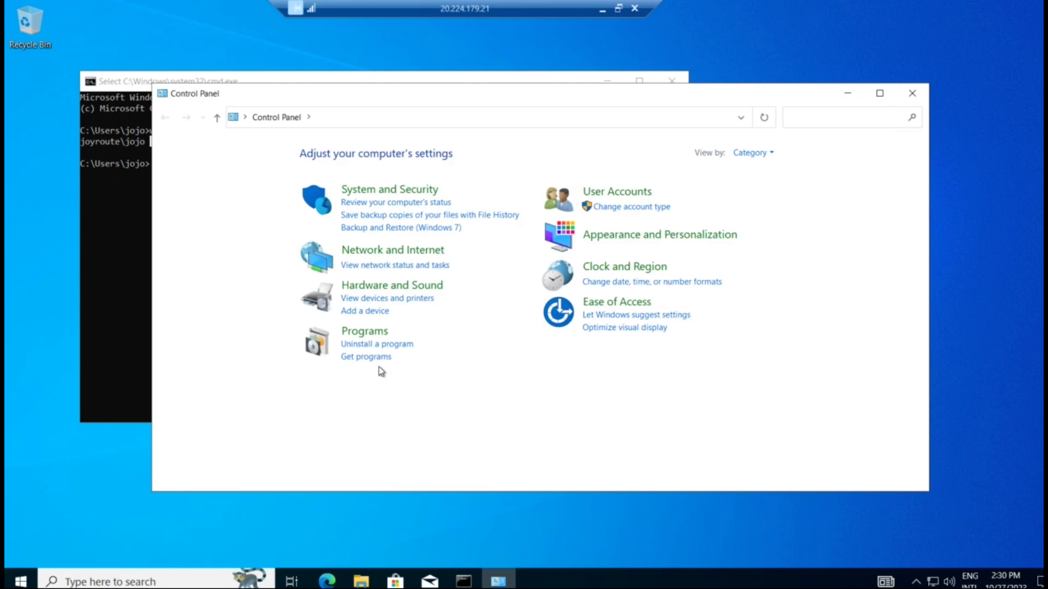
click(619, 192)
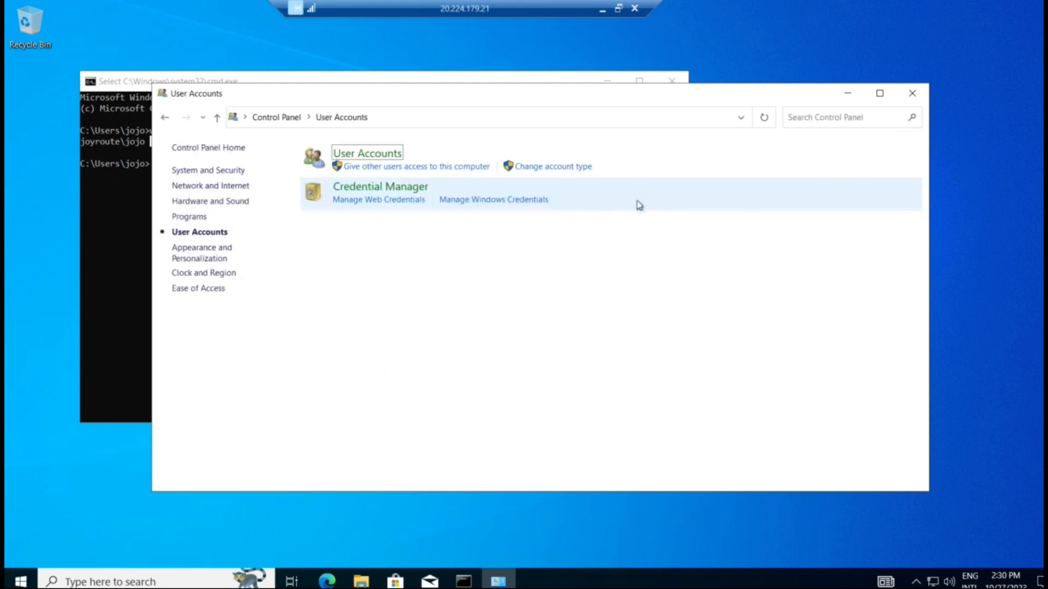
click(911, 93)
click(198, 179)
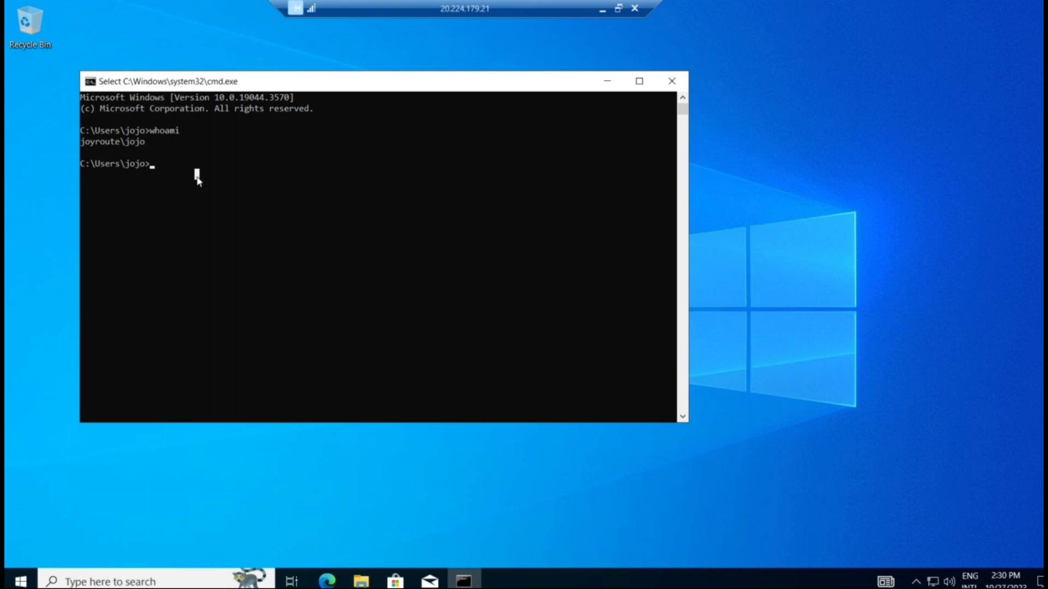
Run gpupdate /force to refresh computer and user Group Policy on the client.
text(gpupdate)
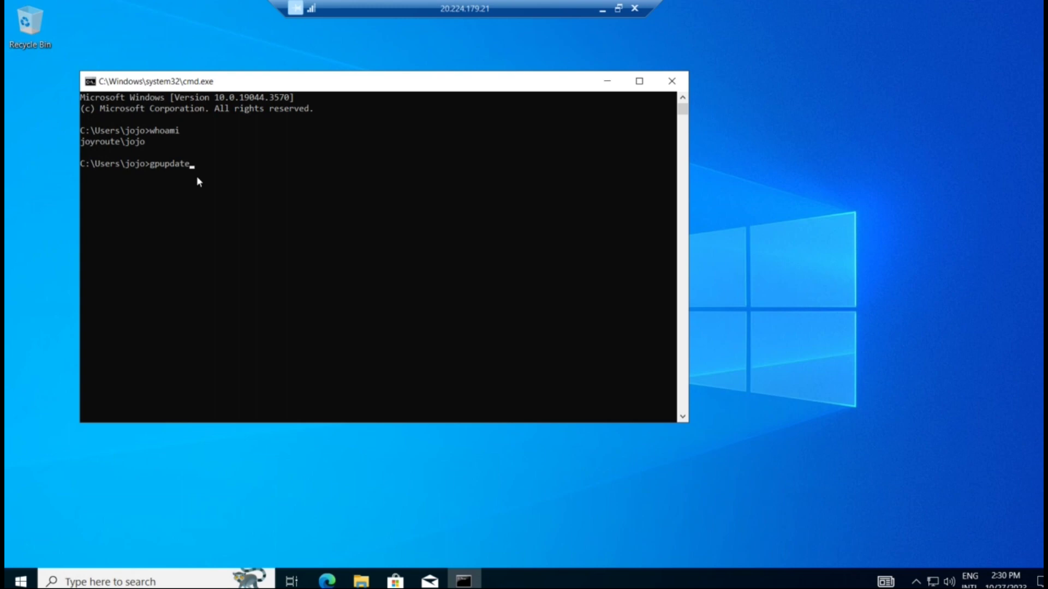
text( /force)
key(Return)
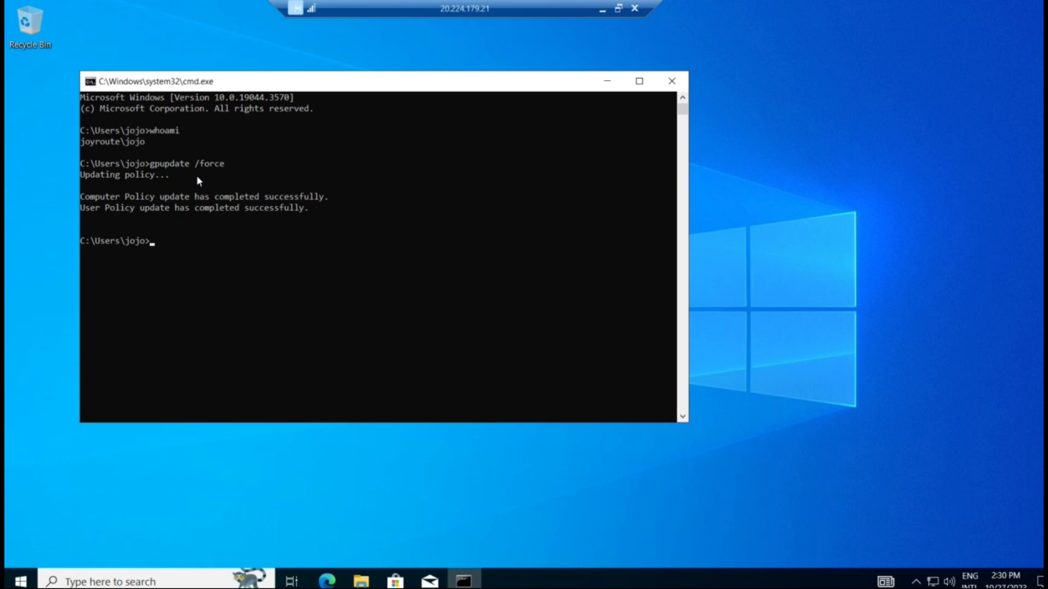
Run gpresult /r and highlight 'Disallow control panel access' under Applied Group Policy Objects.
text(gpresult /r)
key(Return)
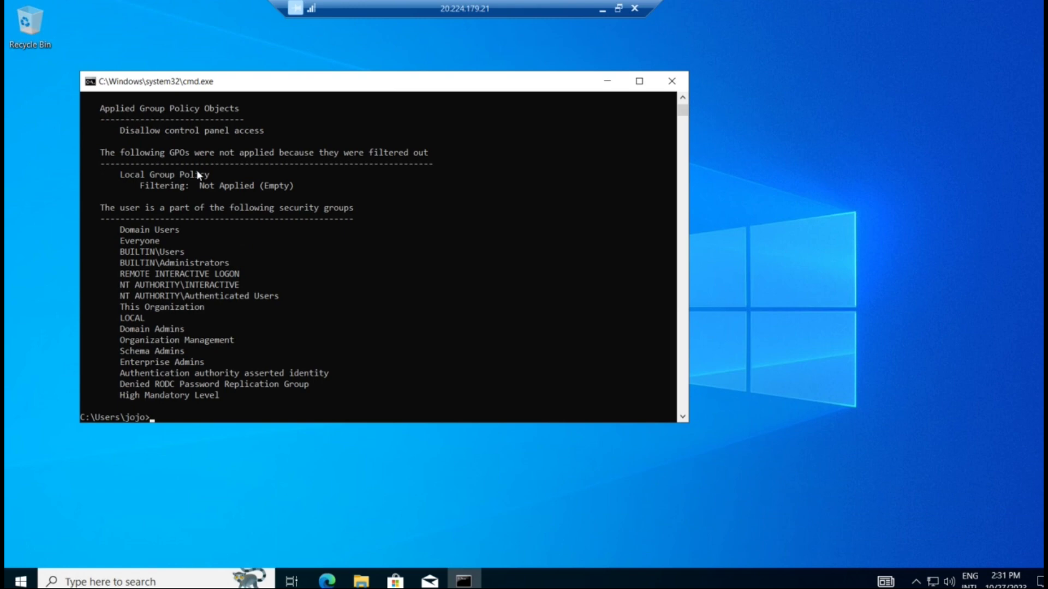
scroll(245, 256, up, 4)
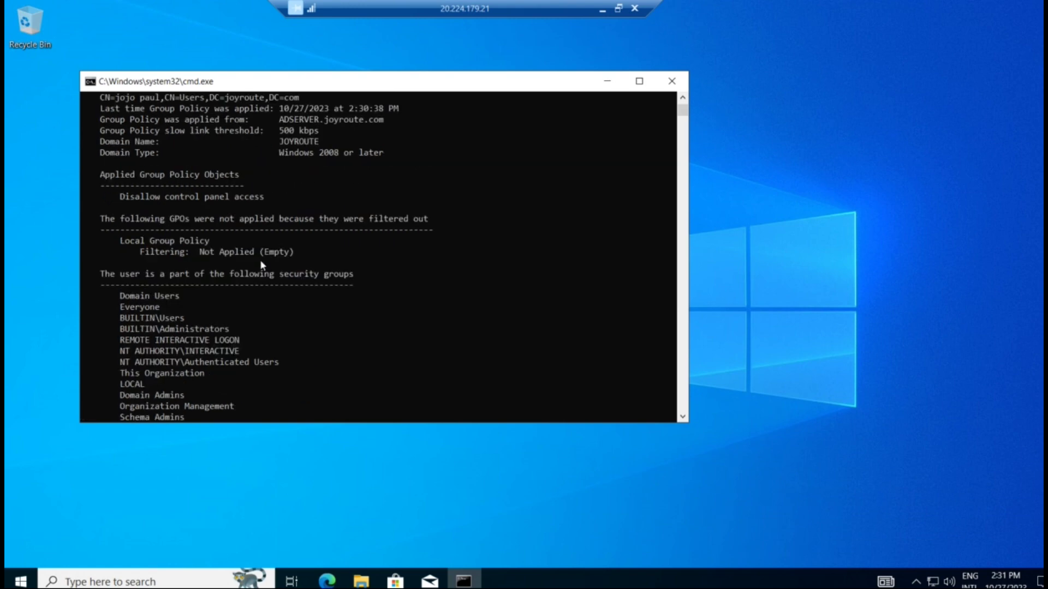
scroll(259, 260, up, 2)
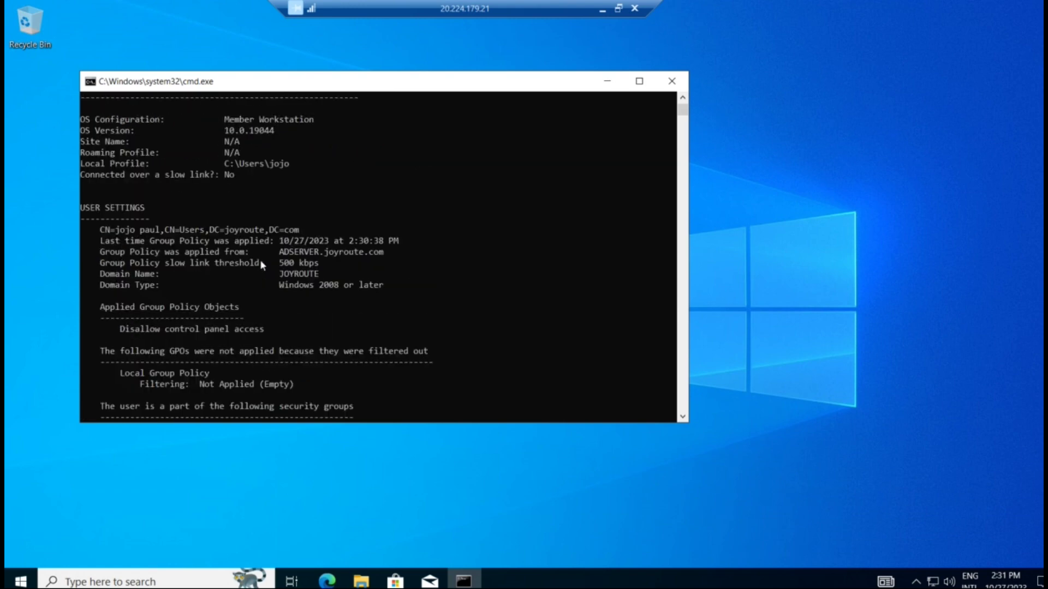
scroll(260, 259, up, 1)
scroll(141, 260, up, 4)
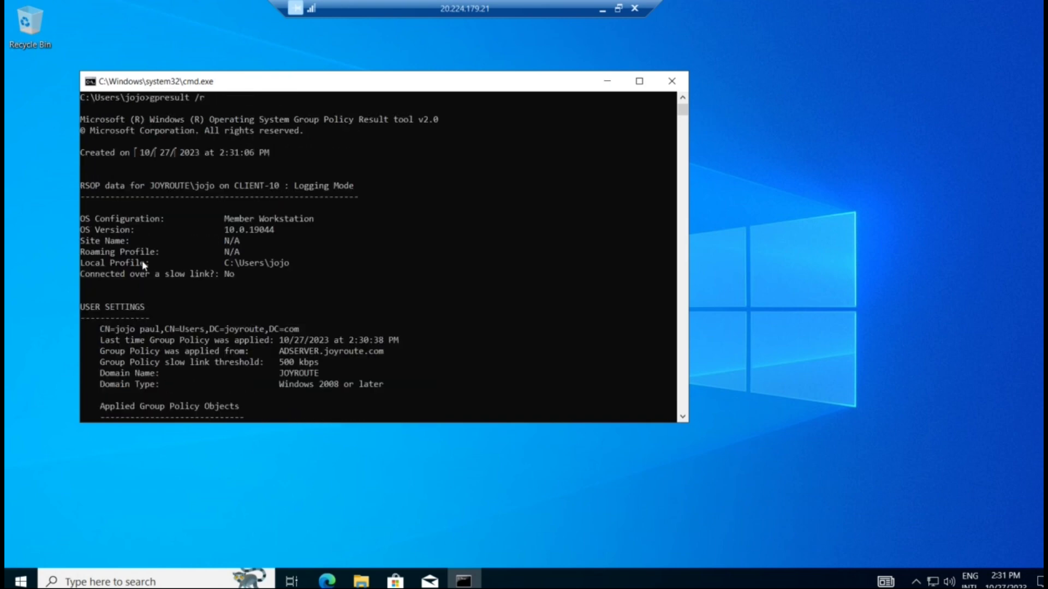
scroll(142, 264, down, 5)
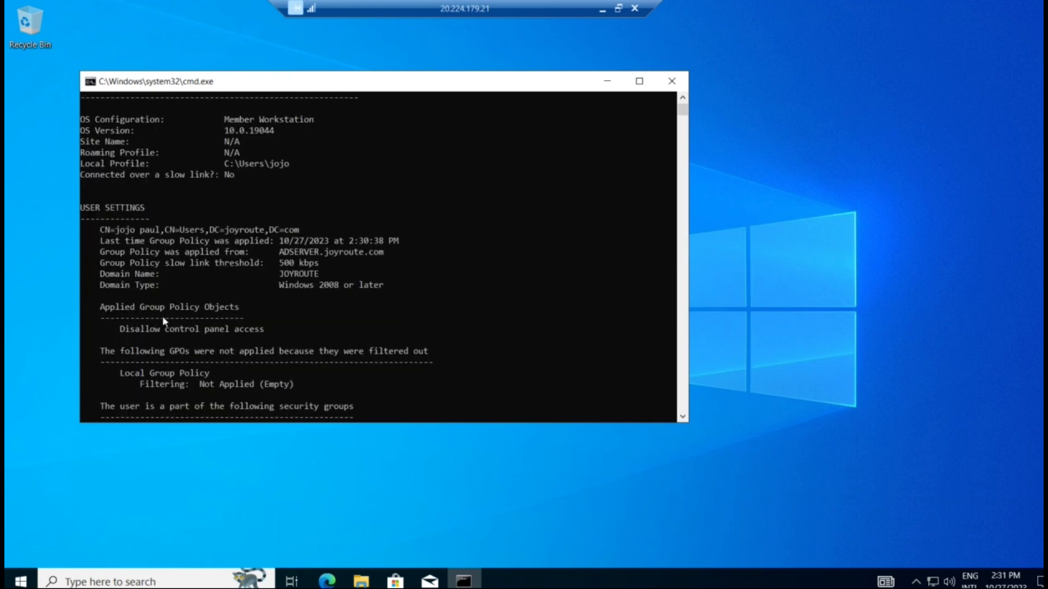
drag(113, 329, 276, 329)
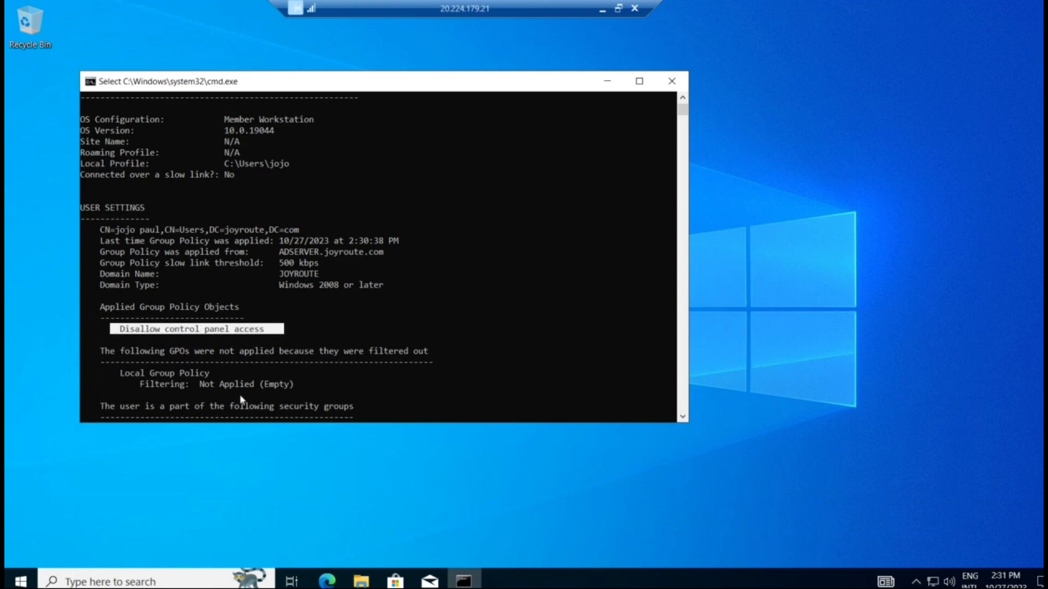
click(97, 582)
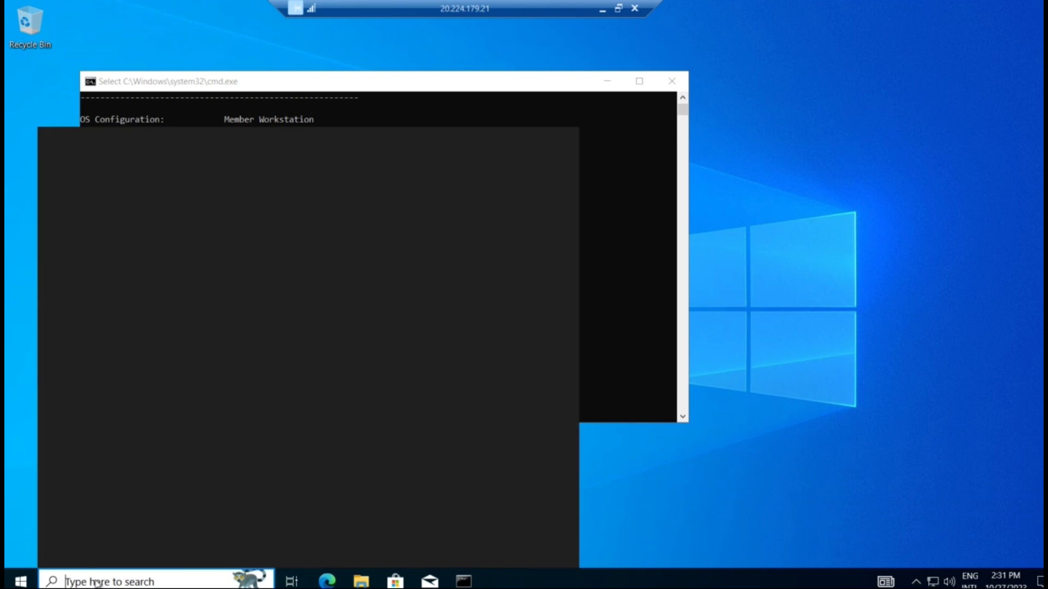
text(contr)
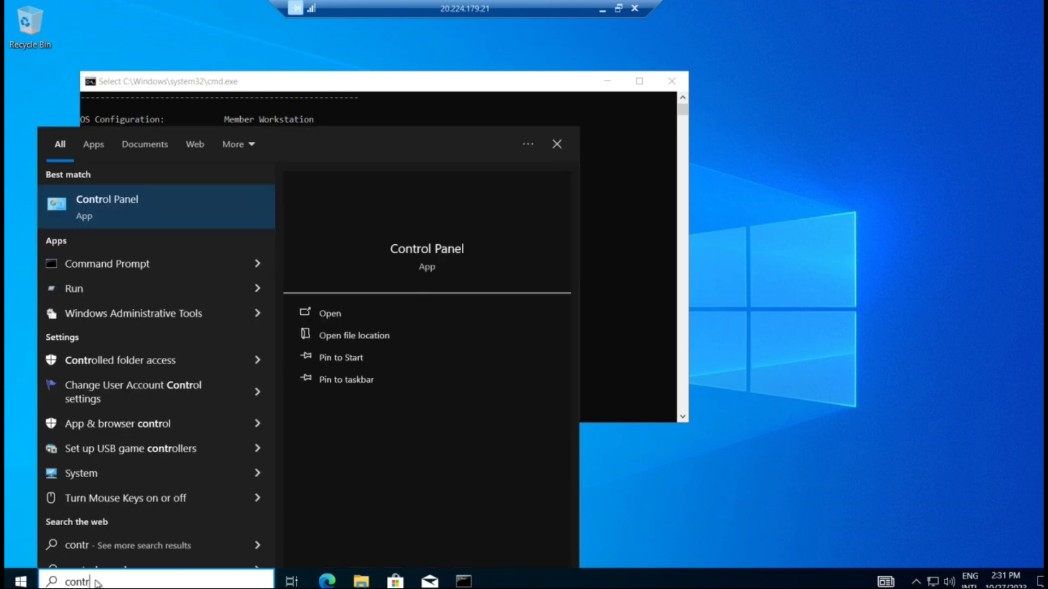
key(Return)
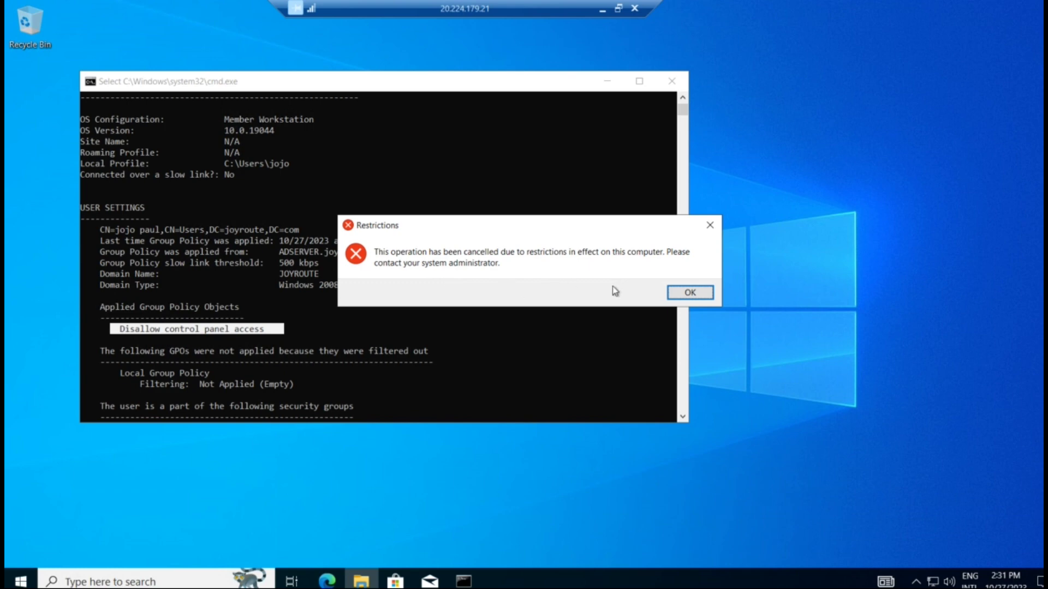
click(688, 292)
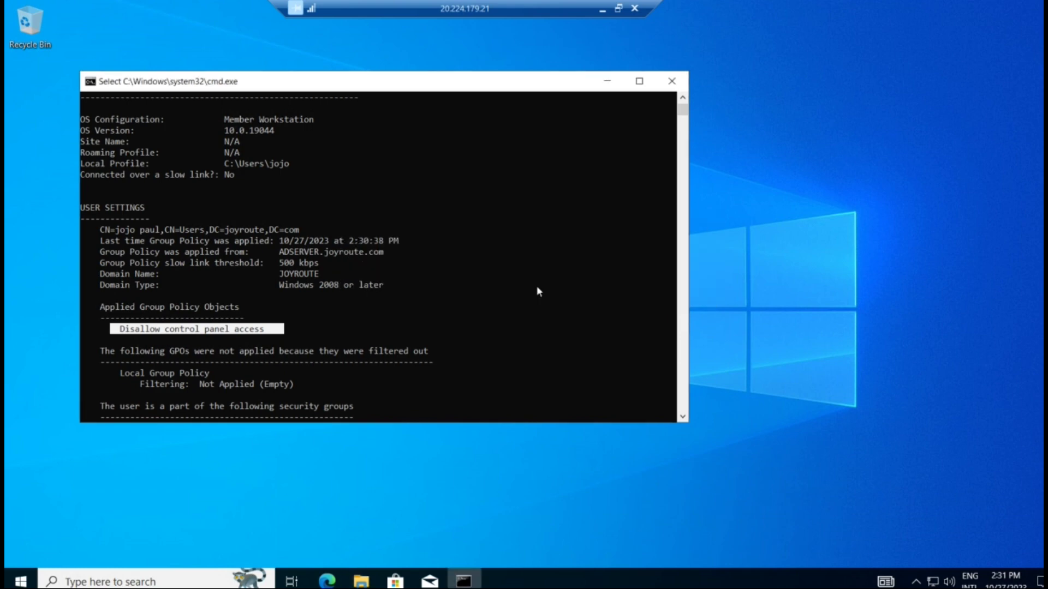